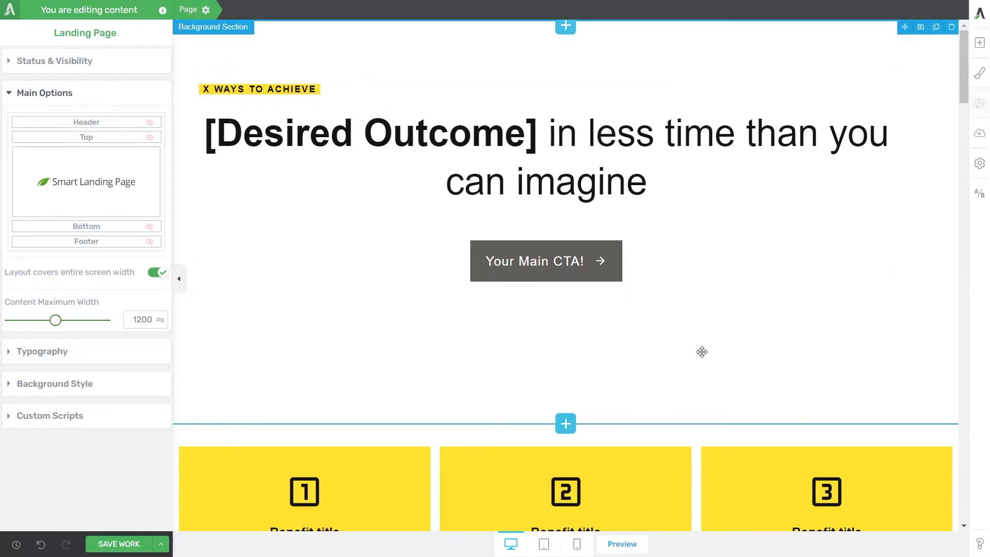
- Add a slanted edge decoration to the bottom of the first benefit content box with a 26% tilt
scroll(702, 352, "down", 3)
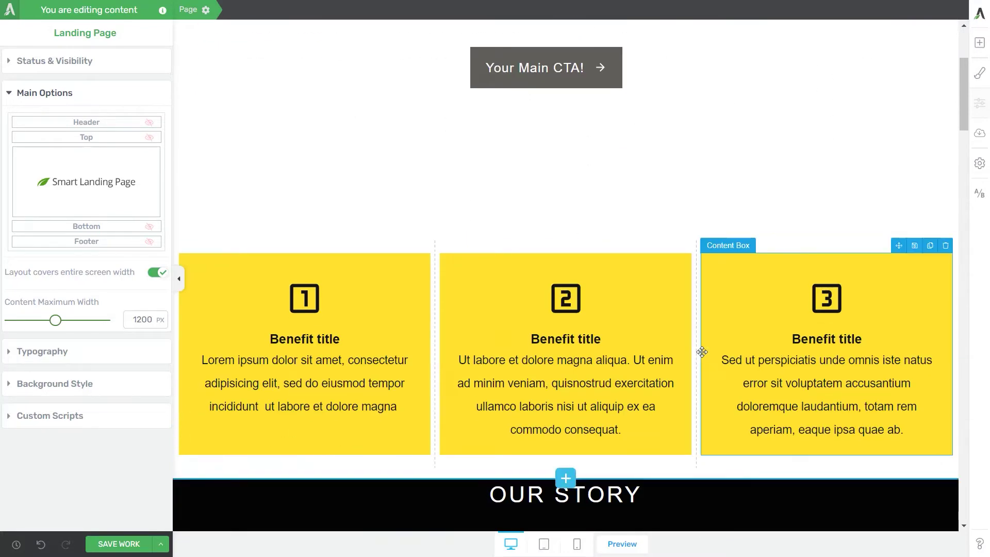
left_click(351, 449)
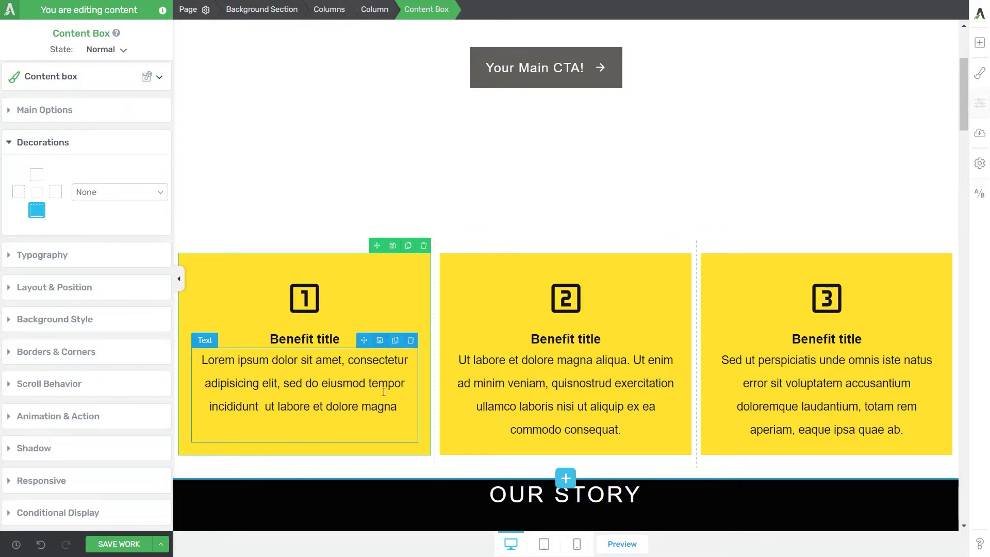
left_click(157, 194)
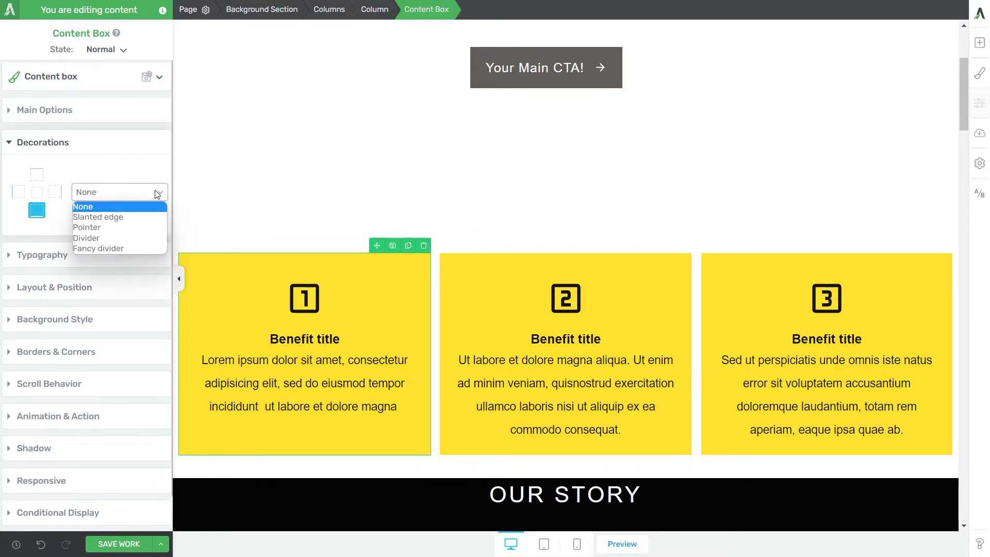
left_click(110, 217)
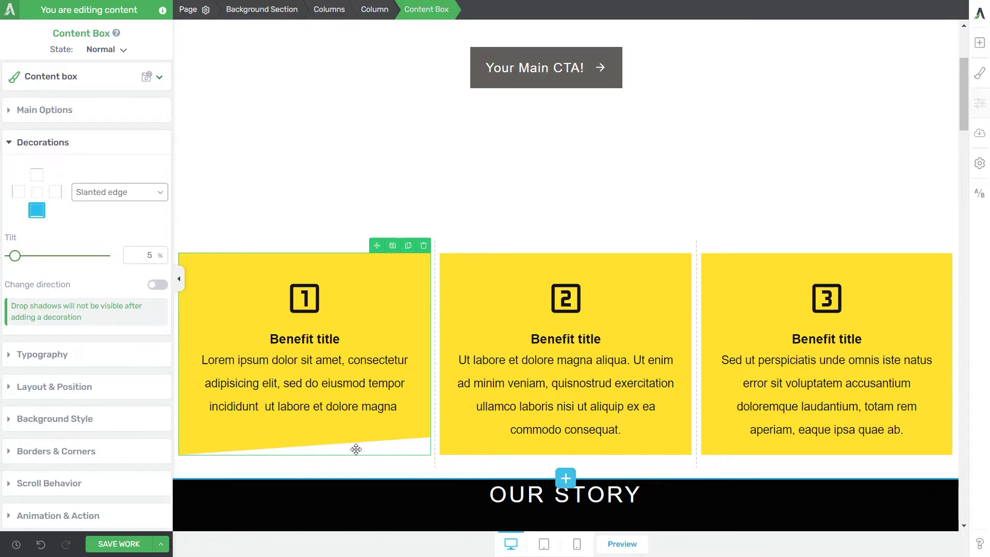
mouse_move(15, 256)
left_mouse_down()
mouse_move(40, 261)
mouse_move(24, 266)
left_mouse_up()
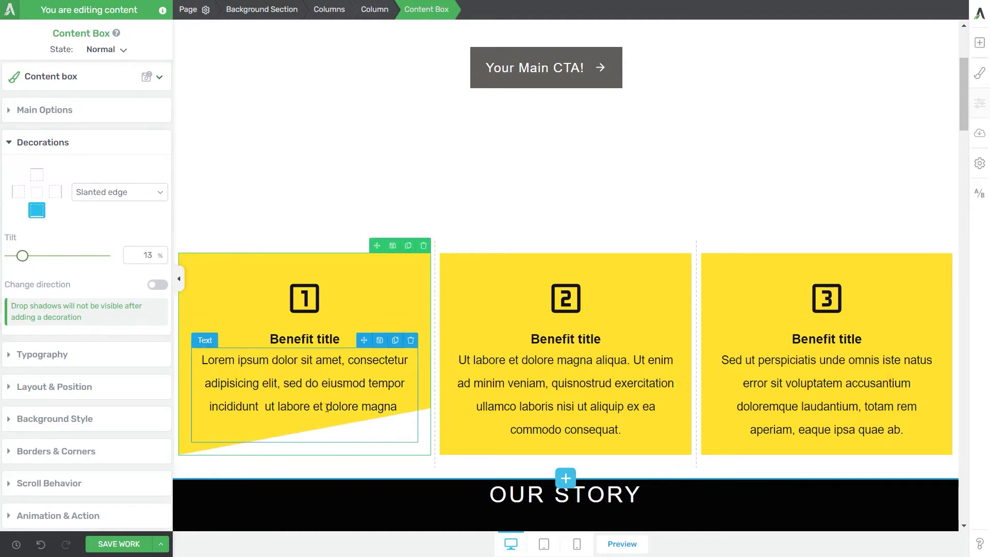
mouse_move(23, 255)
left_mouse_down()
mouse_move(43, 259)
mouse_move(35, 259)
left_mouse_up()
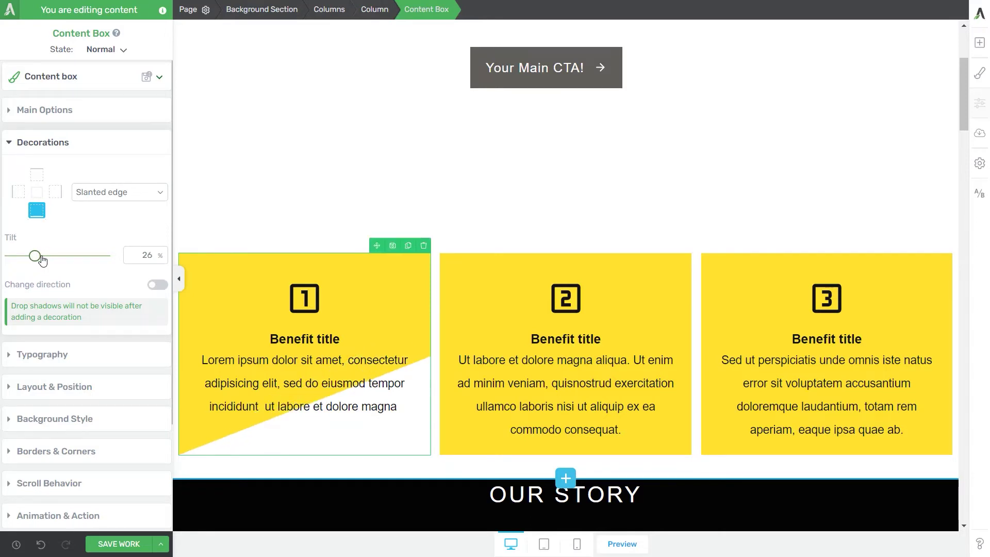
- Try reversing the direction of the first content box's slanted edge, and switch it back
left_click(157, 290)
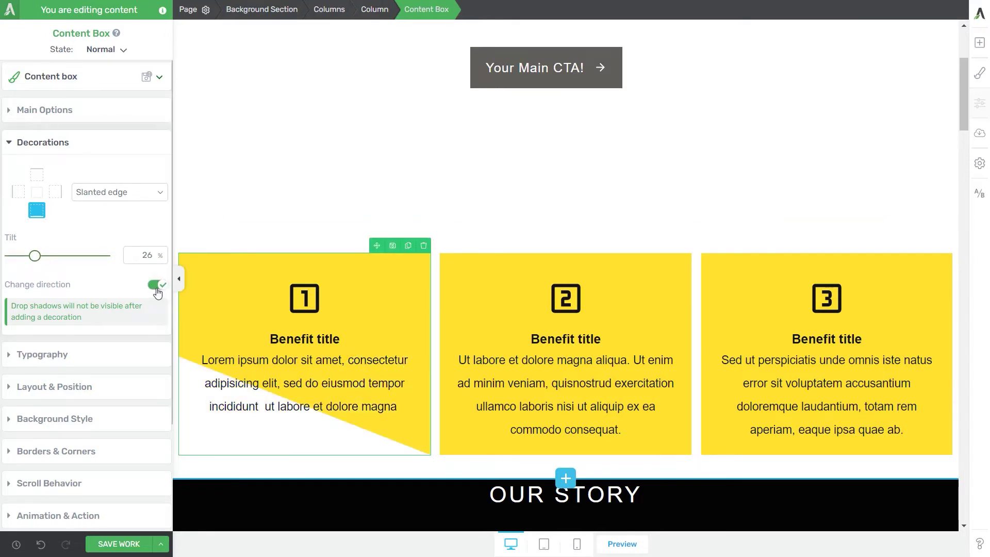
left_click(158, 291)
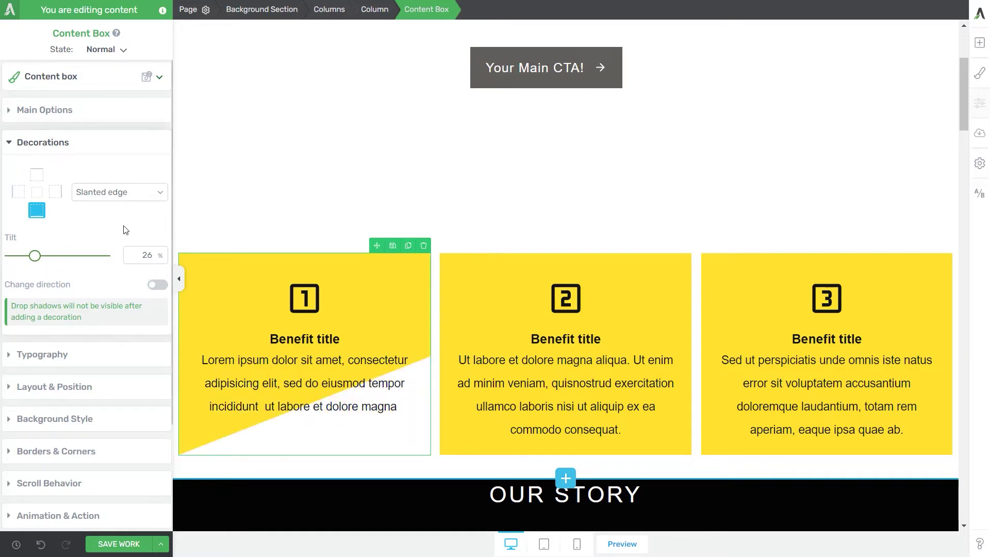
left_click(147, 192)
left_click(154, 196)
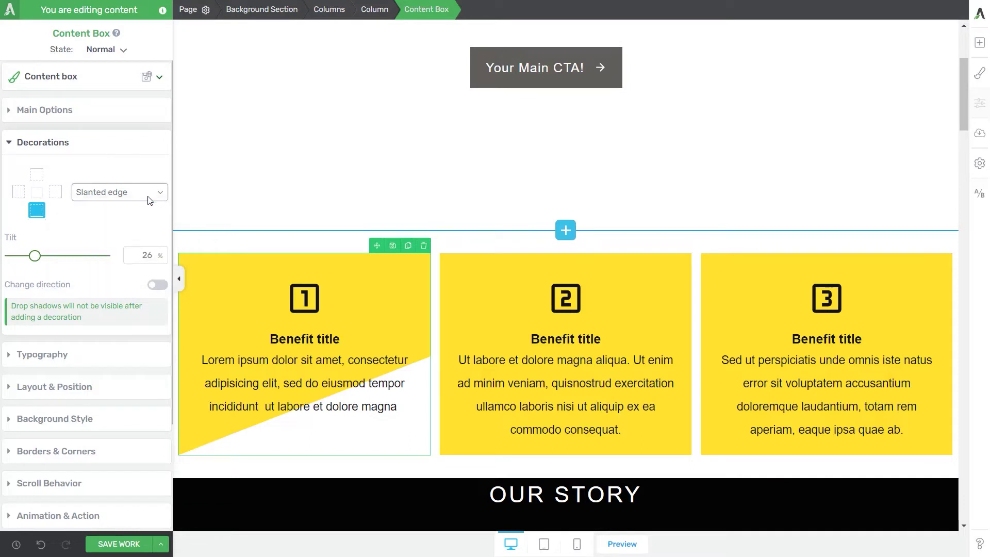
- Add a bottom pointer decoration to the second content box, 19% wide and 43% high, and try inverting it
left_click(510, 287)
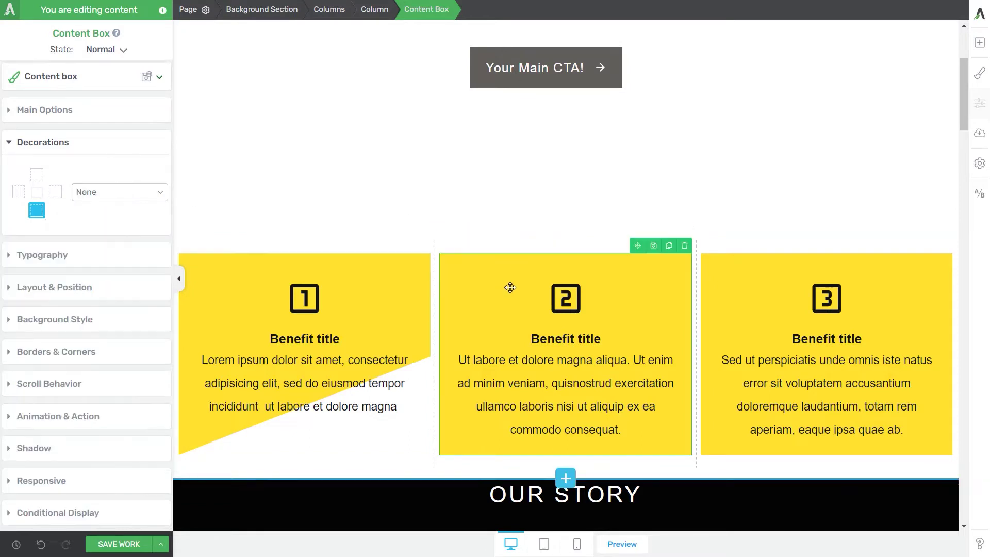
left_click(122, 193)
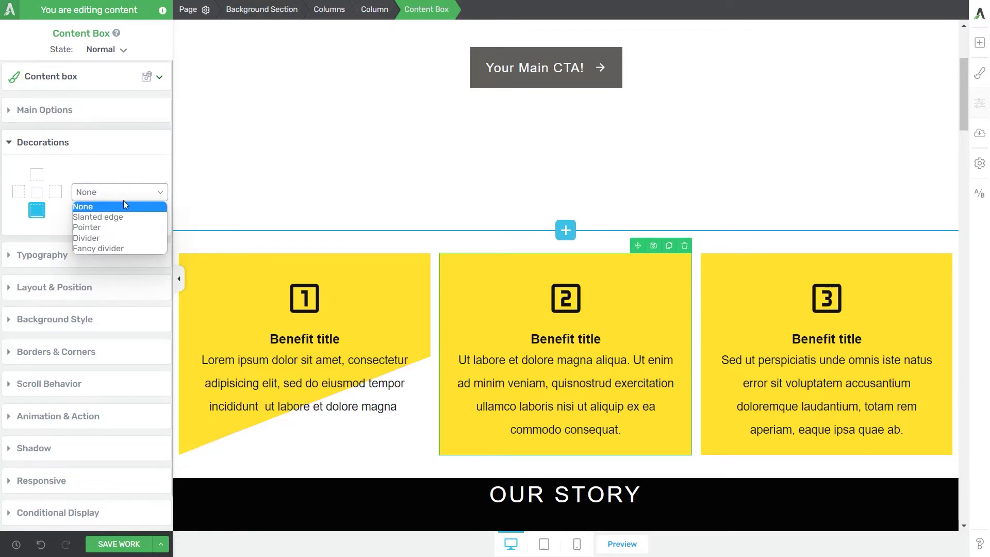
left_click(98, 228)
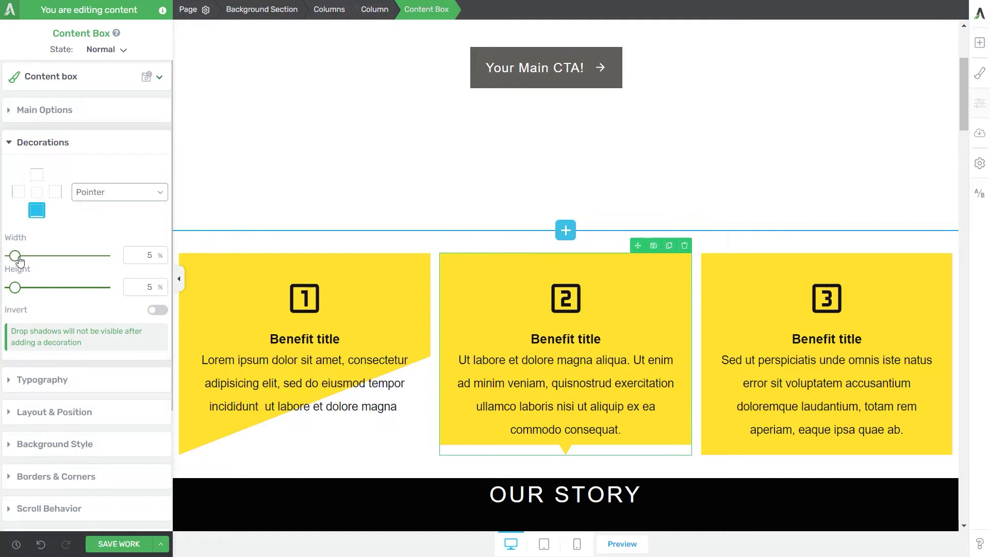
left_click_drag(15, 256, 52, 296)
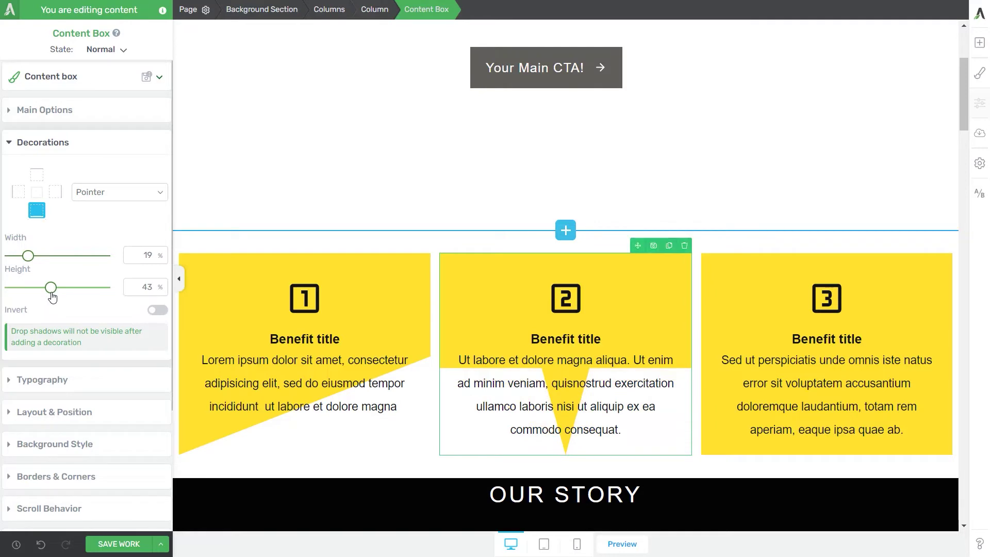
left_click(156, 314)
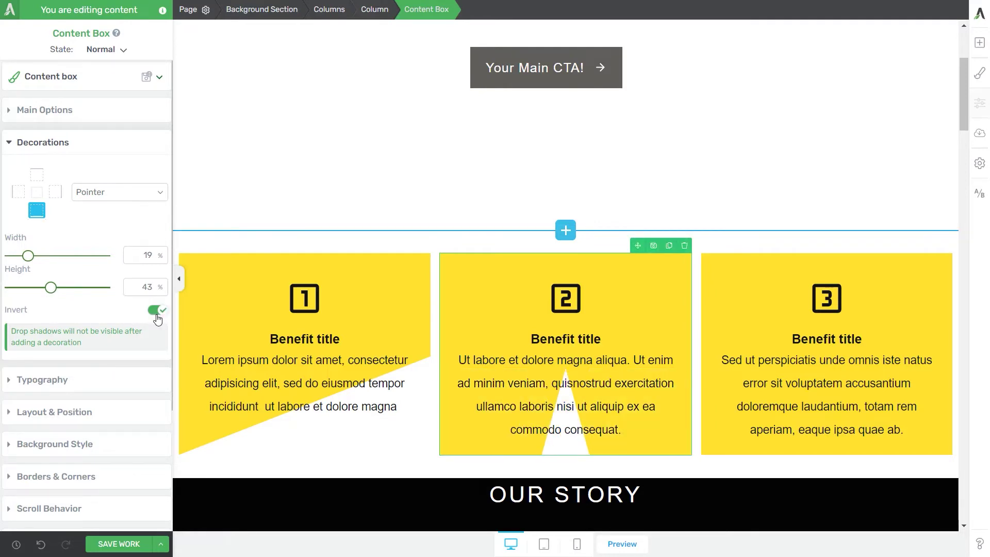
left_click(157, 311)
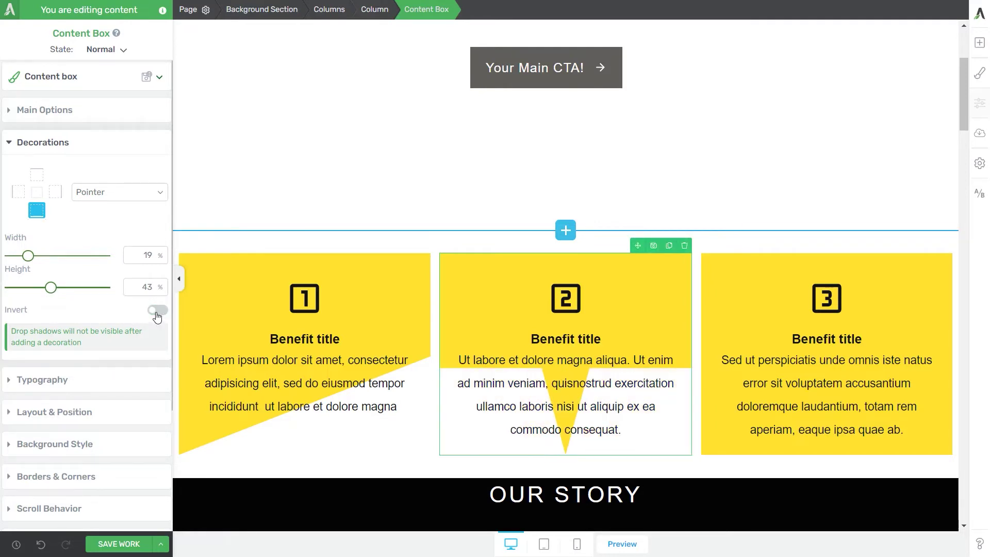
- Add a bottom divider decoration to the third content box in the rounded style, 21% wide and 39% high
left_click(710, 443)
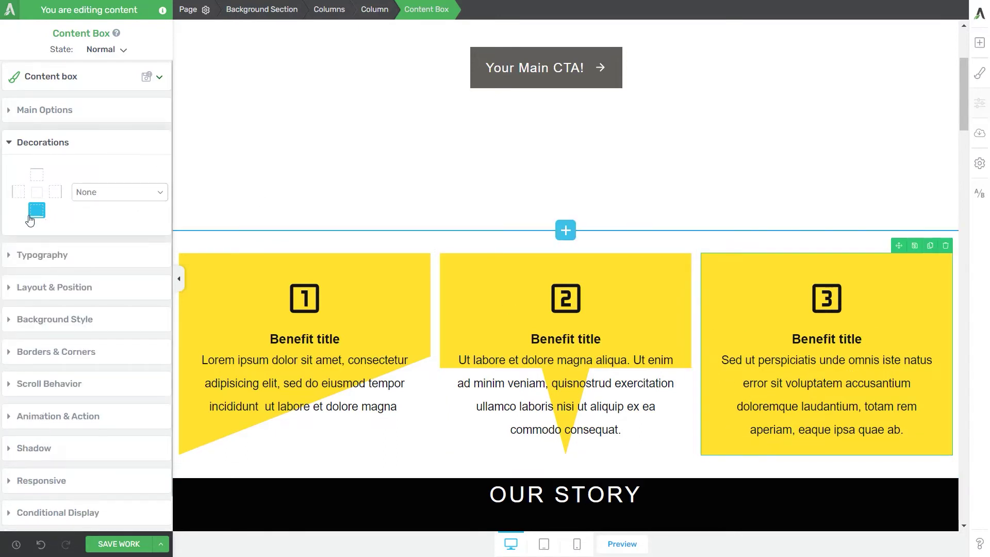
left_click(110, 192)
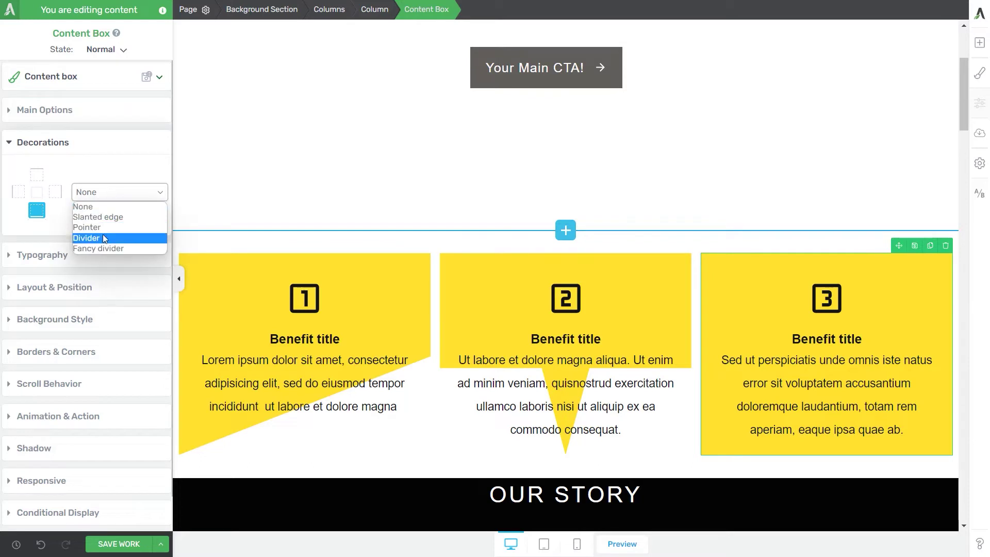
left_click(105, 238)
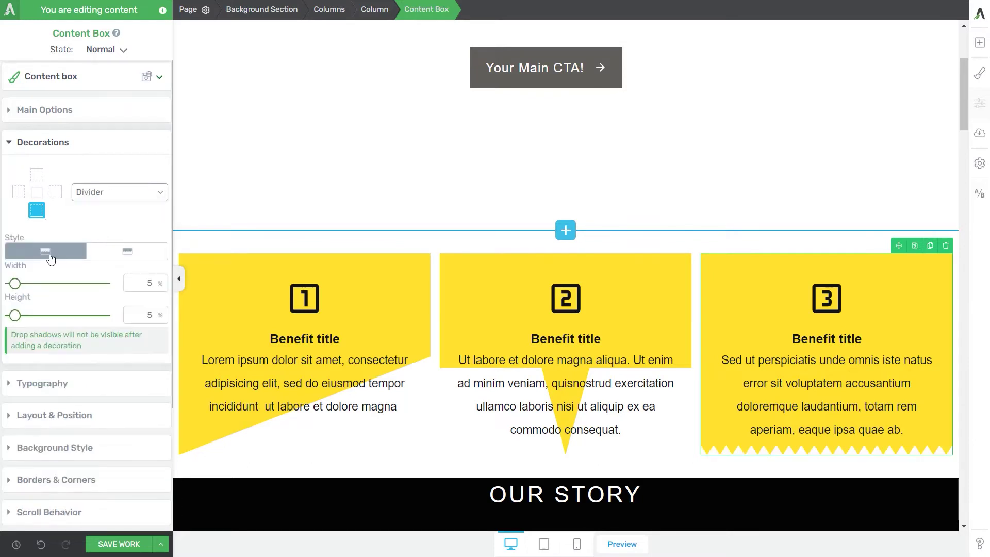
left_click(120, 252)
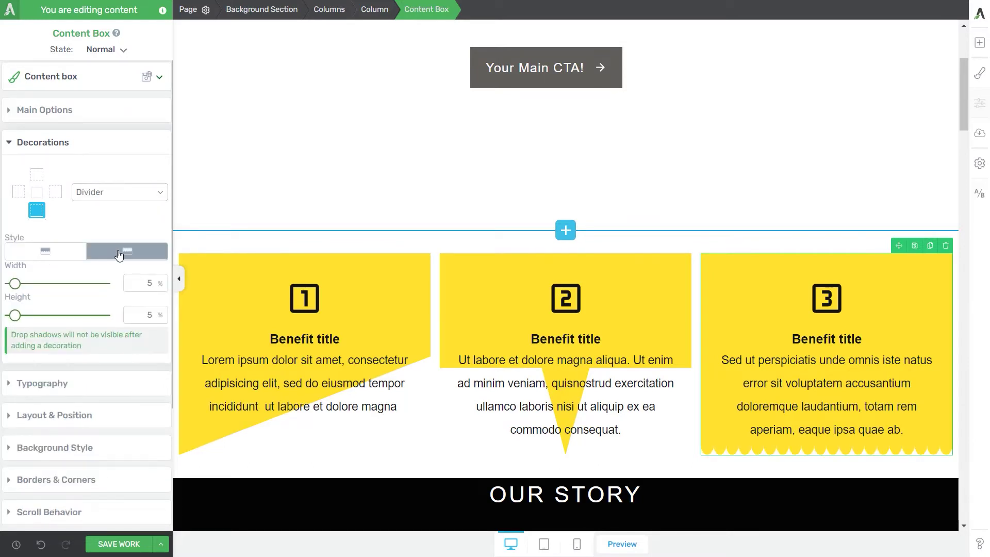
left_click_drag(15, 283, 46, 317)
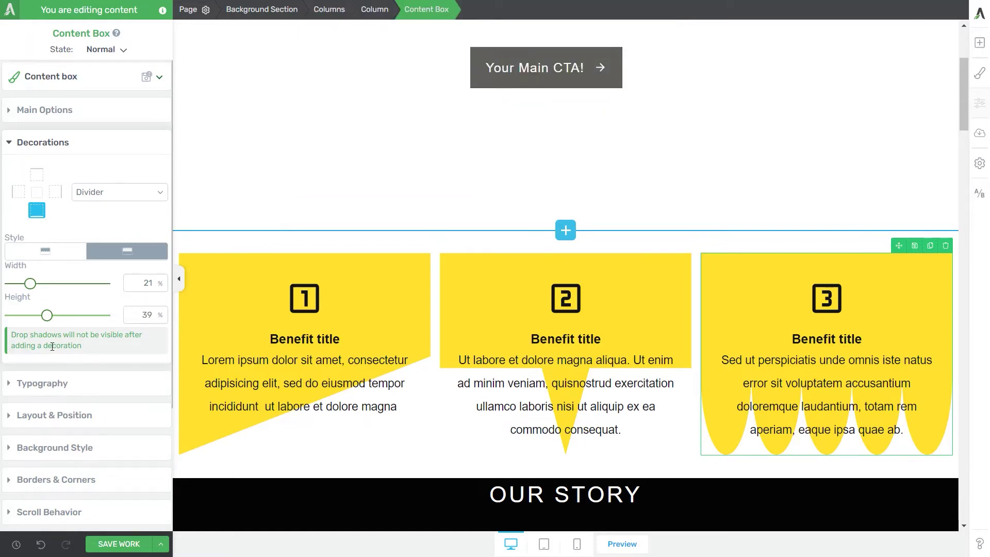
- Try adding a drop shadow to the first content box in black #000000 at 100% opacity
left_click(188, 451)
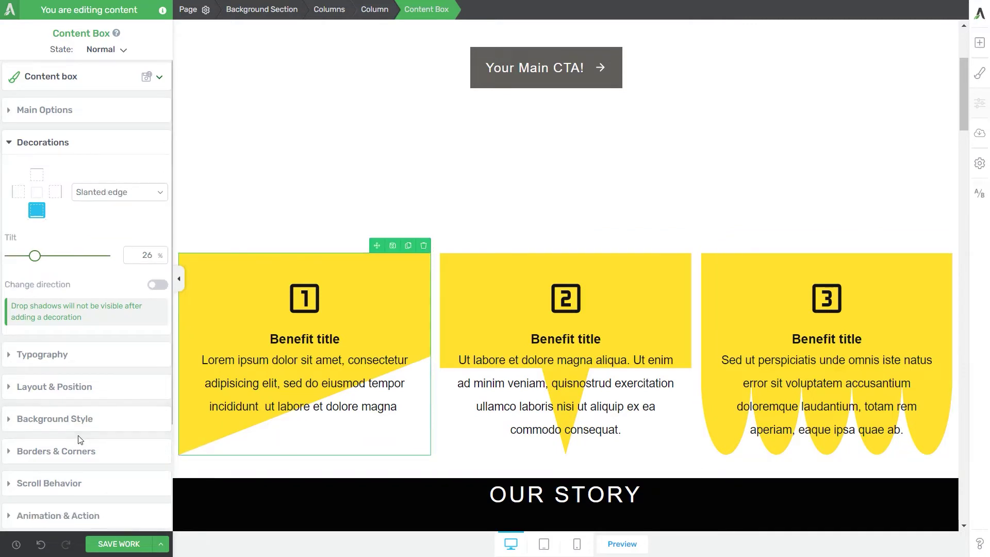
scroll(80, 440, "down", 3)
left_click(61, 423)
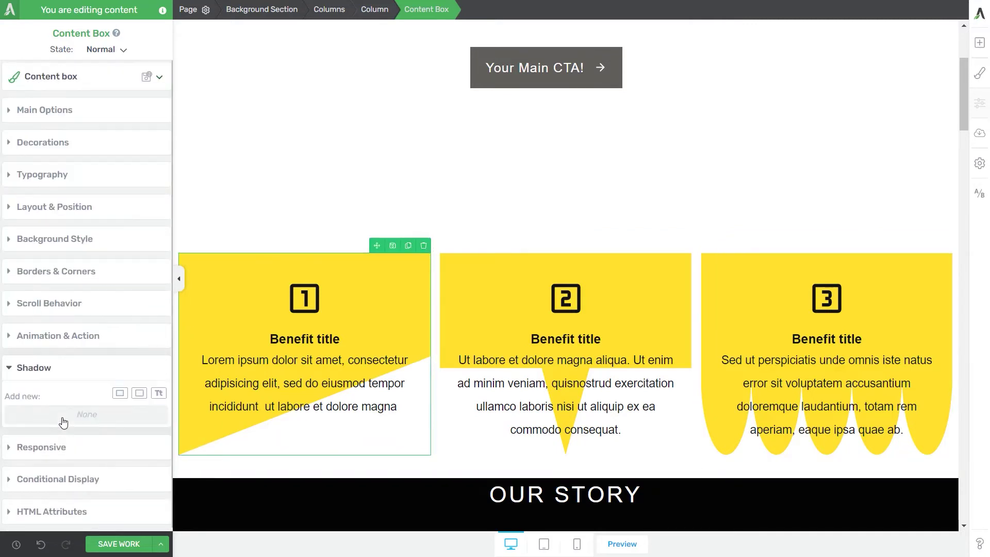
left_click(137, 394)
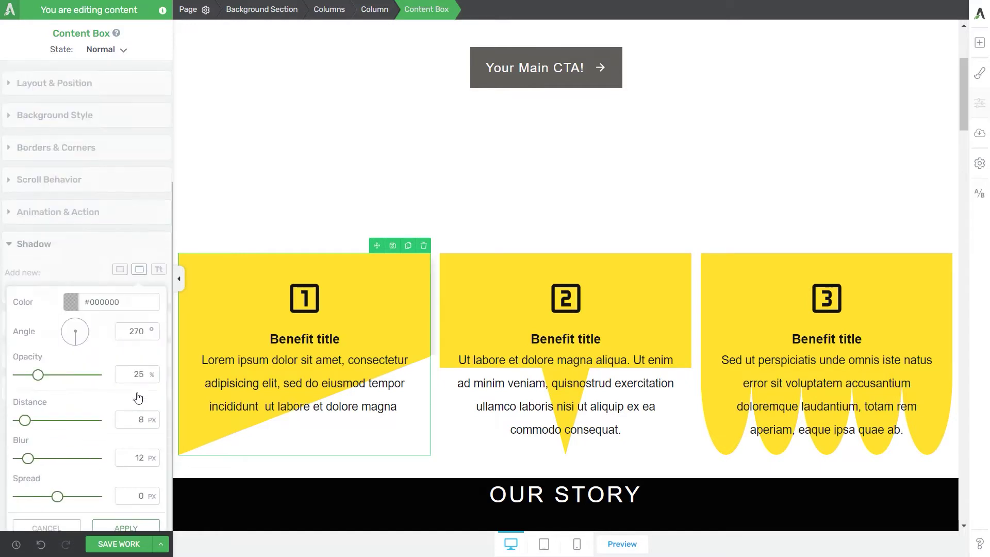
left_click(72, 290)
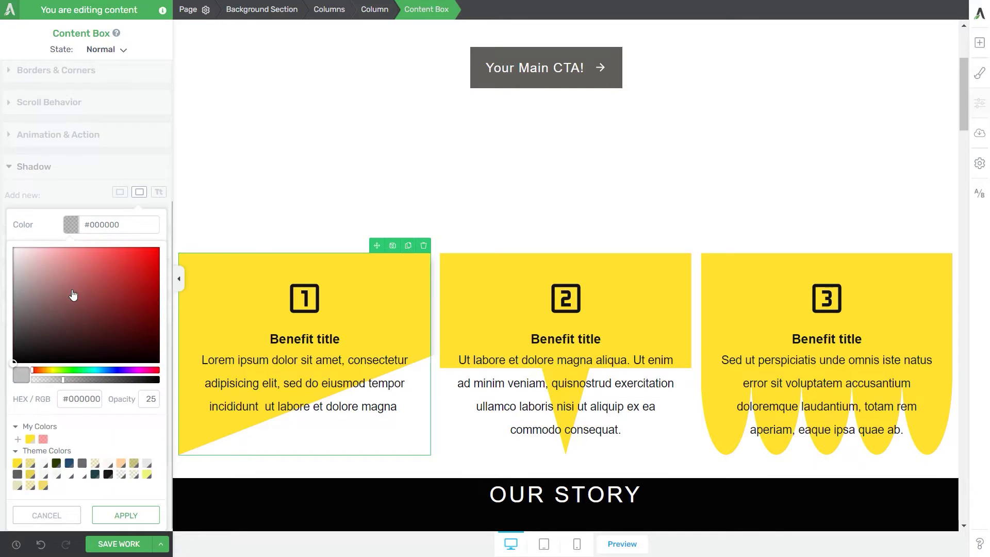
double_click(150, 399)
type("100")
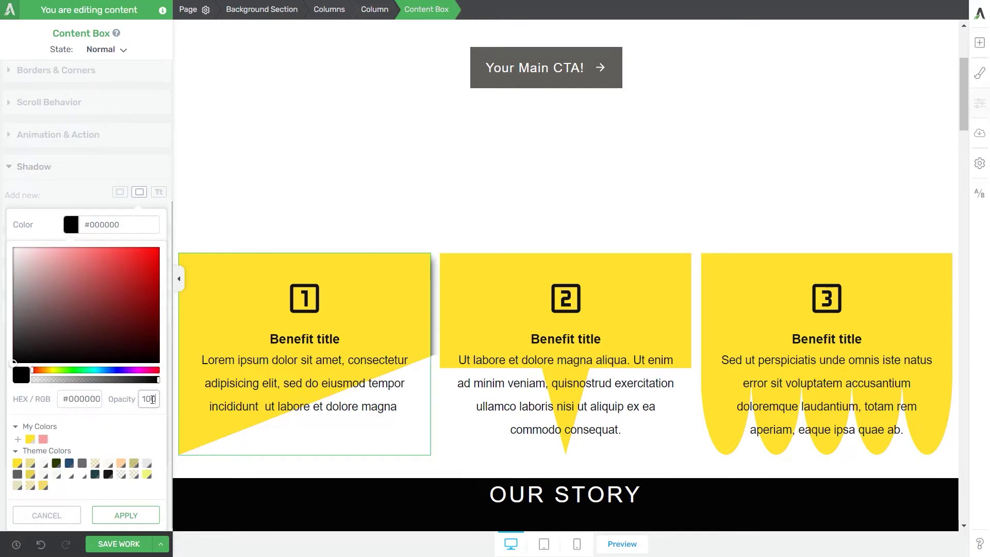
mouse_move(19, 364)
left_mouse_down()
mouse_move(126, 358)
mouse_move(133, 347)
mouse_move(143, 370)
left_mouse_up()
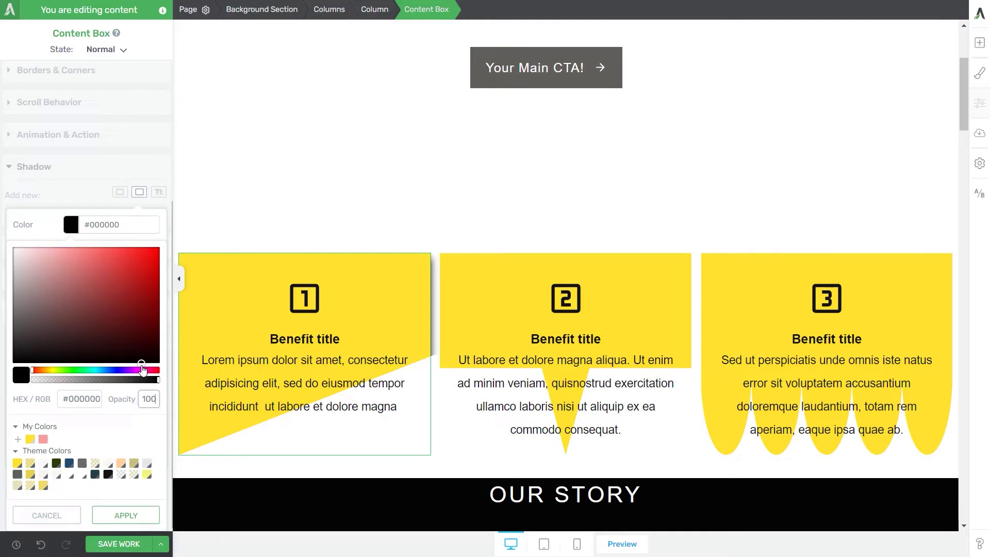
left_click(140, 515)
- Try the first content box's shadow with a 6° angle, 15 px distance and -1 px spread, and discard it
left_click_drag(76, 334, 92, 329)
left_click_drag(27, 410, 30, 410)
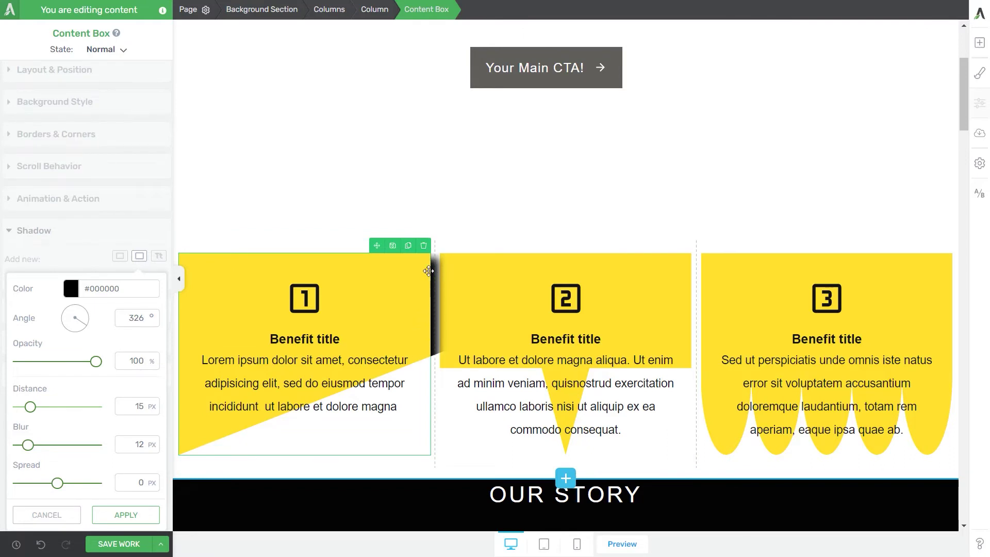
left_click_drag(57, 482, 56, 483)
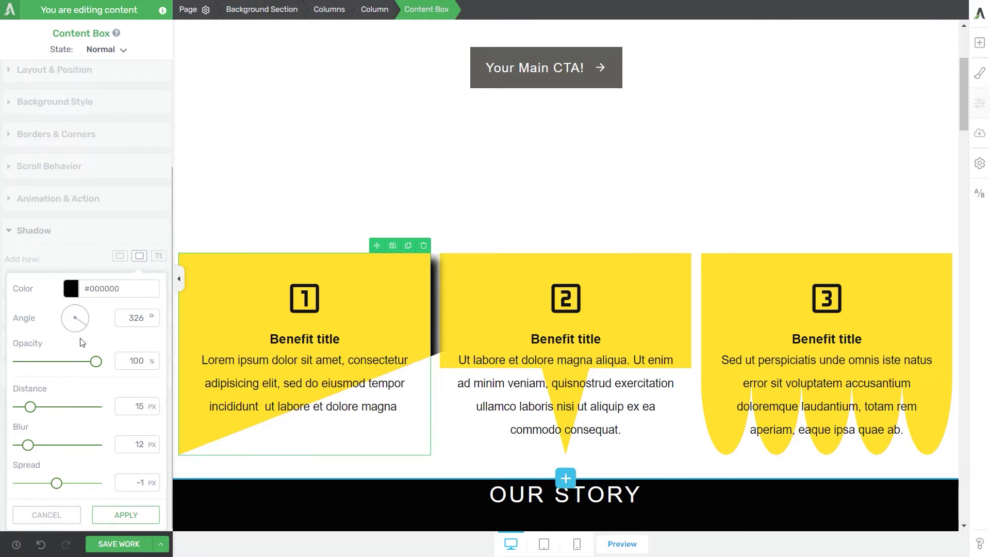
left_click_drag(85, 330, 94, 314)
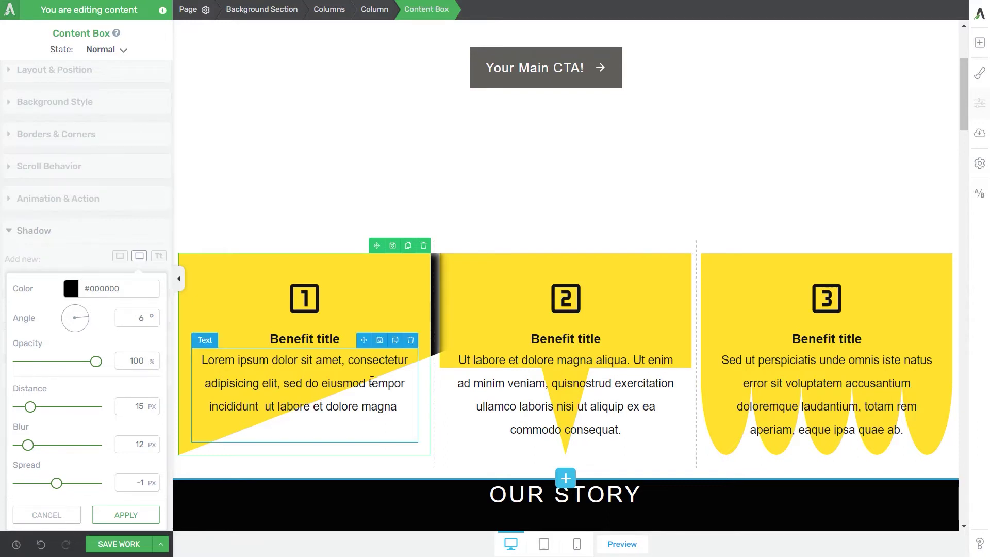
left_click(46, 514)
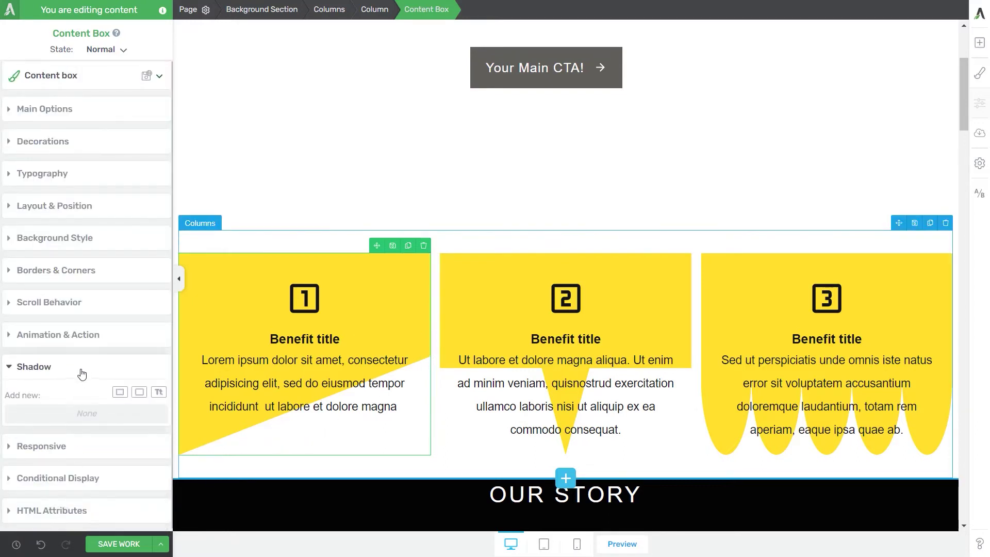
- Try a 9 px solid black border on all sides of the first content box, and remove it
left_click(98, 271)
left_click(122, 325)
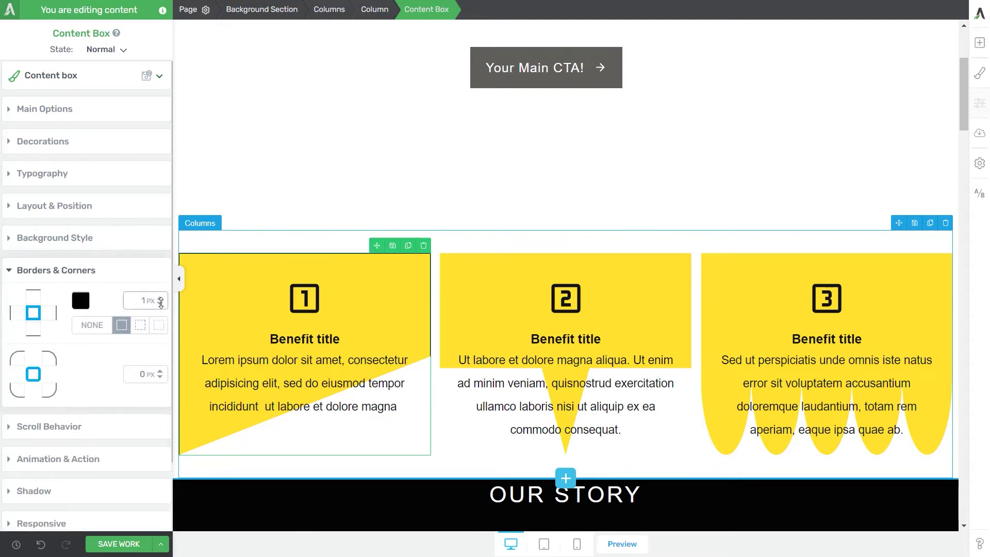
left_click(161, 299)
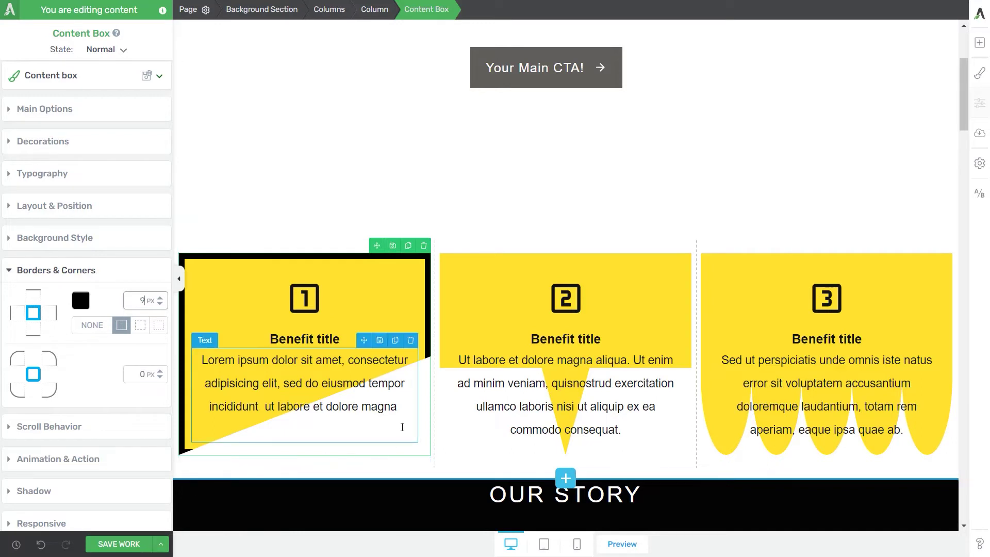
left_click(101, 328)
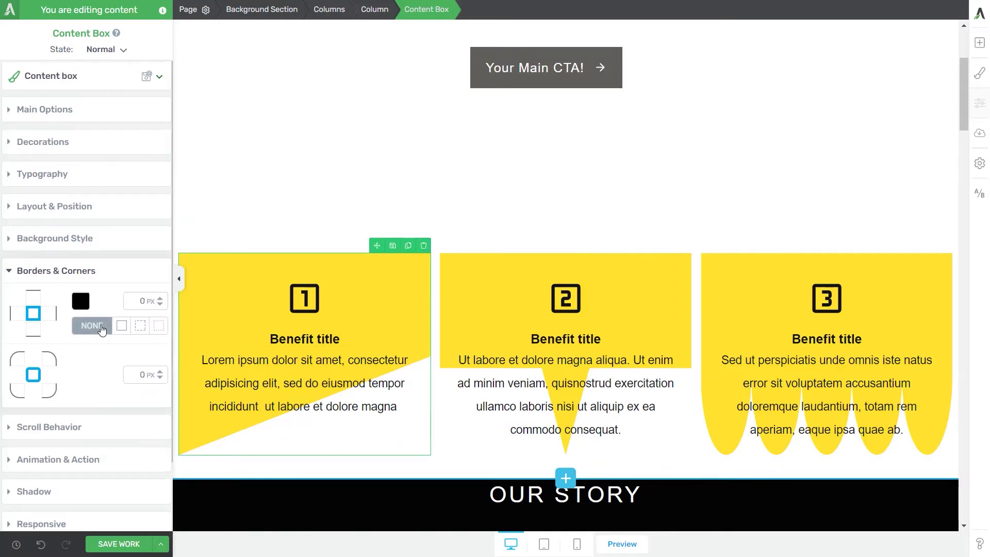
- Add the Waves 03 fancy divider decoration to the top edge of the background section holding the main headline
scroll(464, 257, "up", 3)
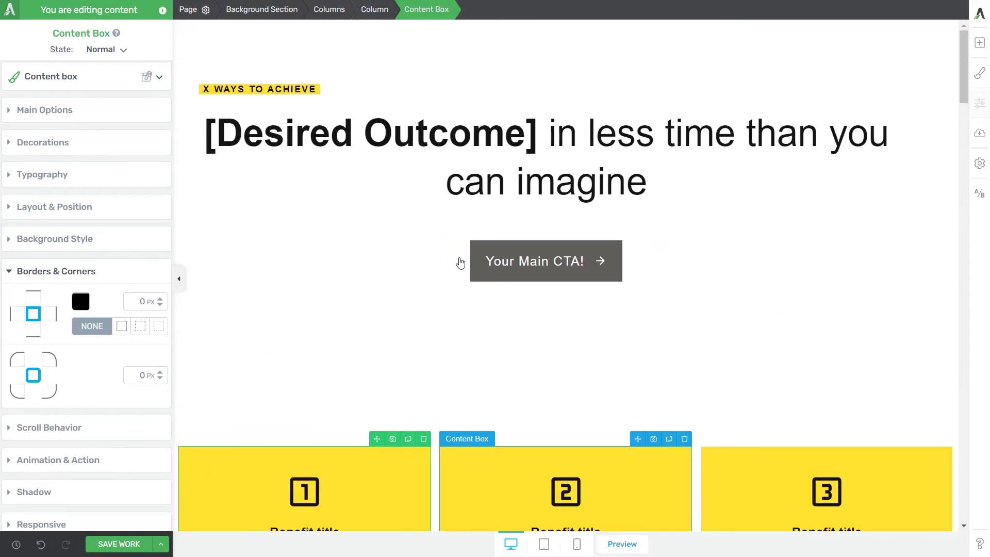
left_click(371, 353)
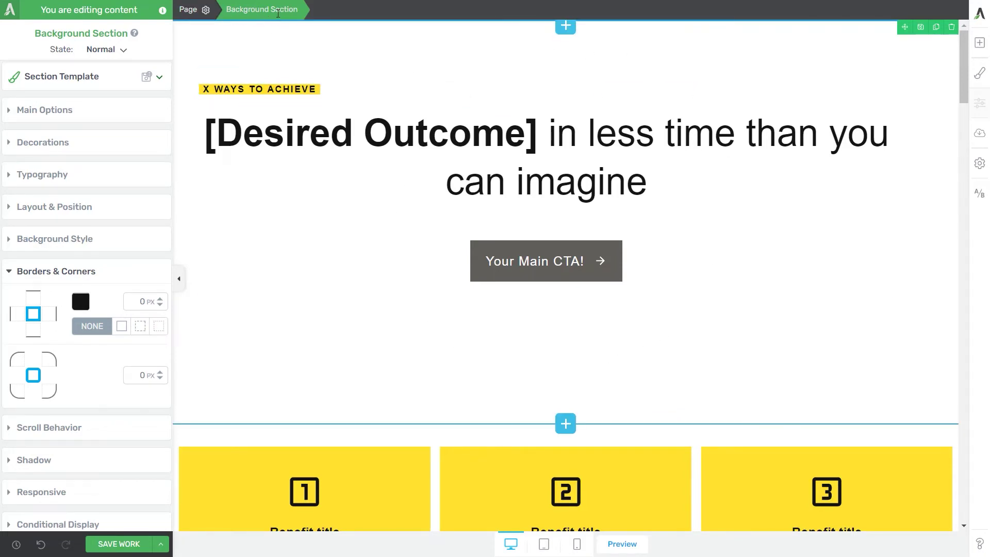
left_click(74, 150)
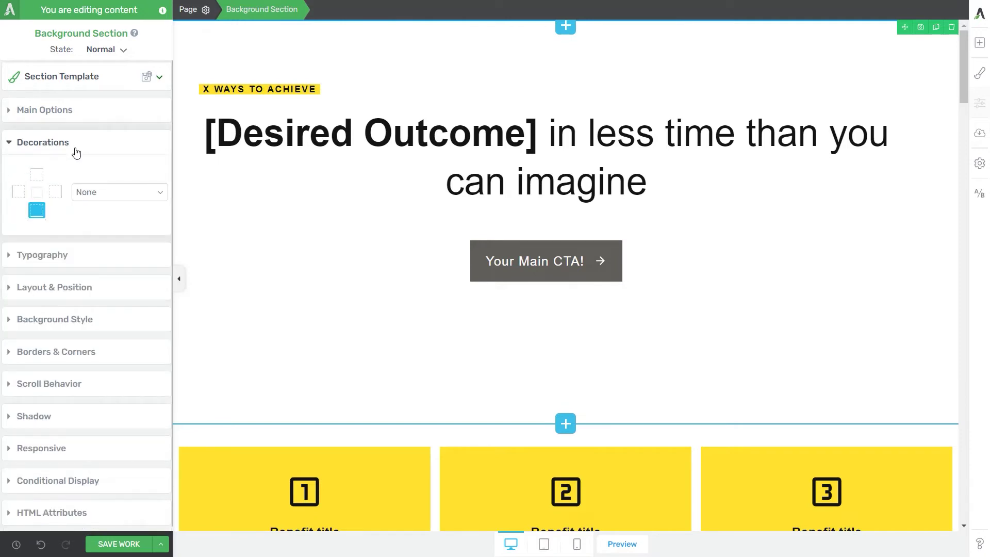
left_click(36, 178)
left_click(99, 194)
left_click(97, 250)
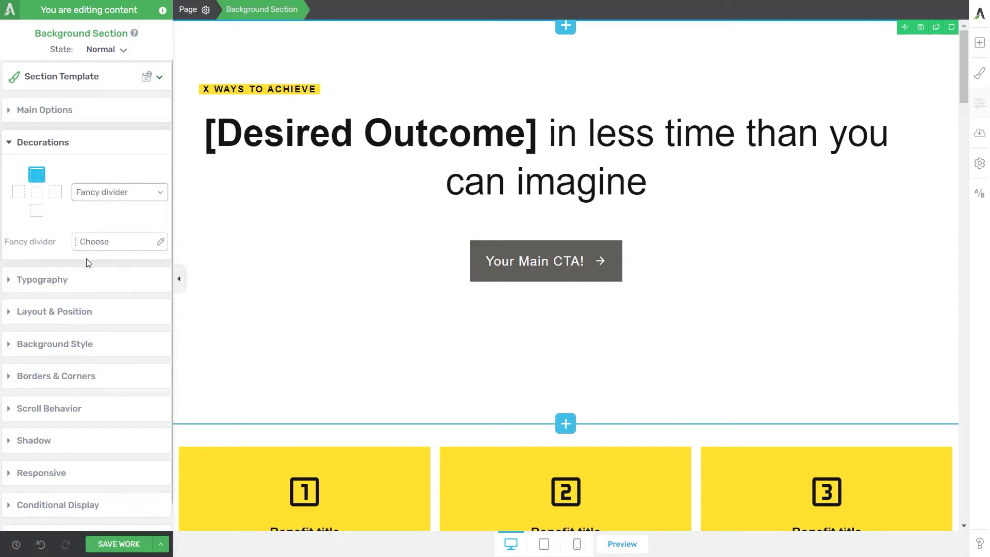
left_click(92, 244)
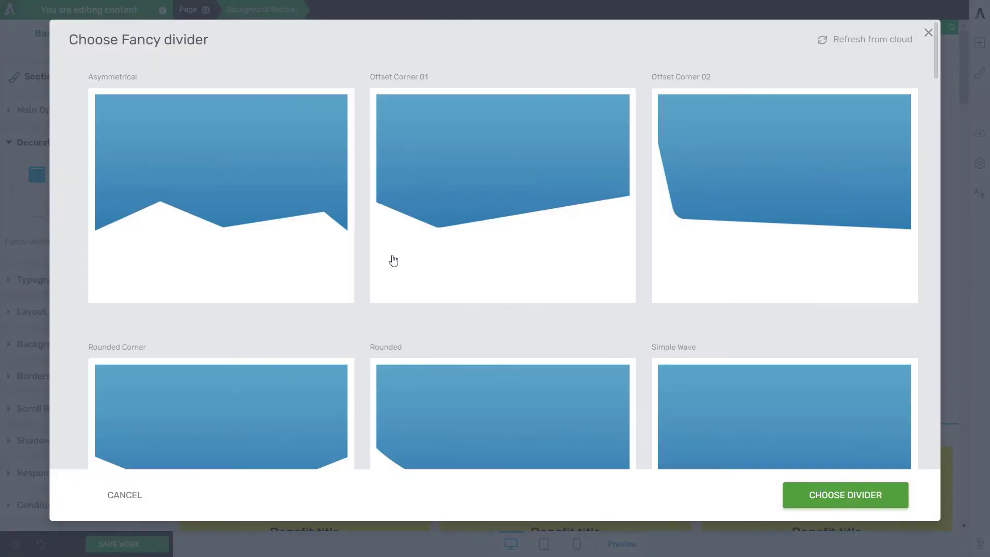
scroll(537, 335, "down", 5)
scroll(536, 333, "down", 4)
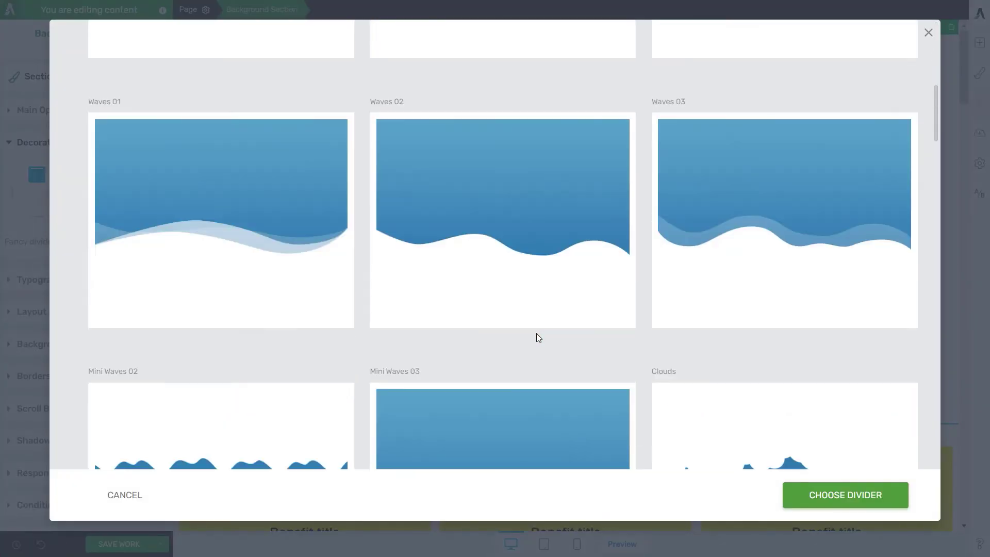
left_click(735, 274)
left_click(845, 495)
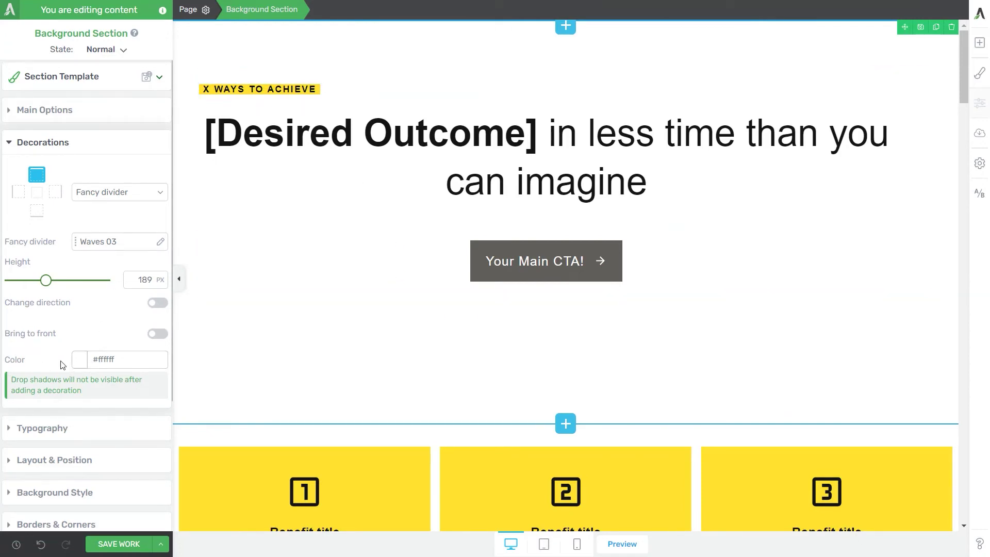
- Color the headline section's top divider with the theme color #e8d030 at 50% opacity
left_click(79, 361)
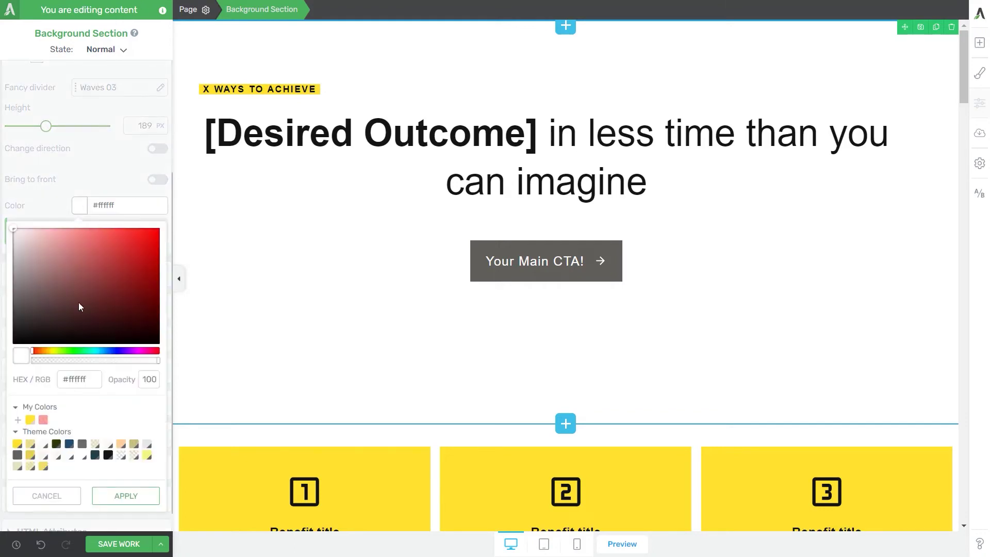
left_click(31, 443)
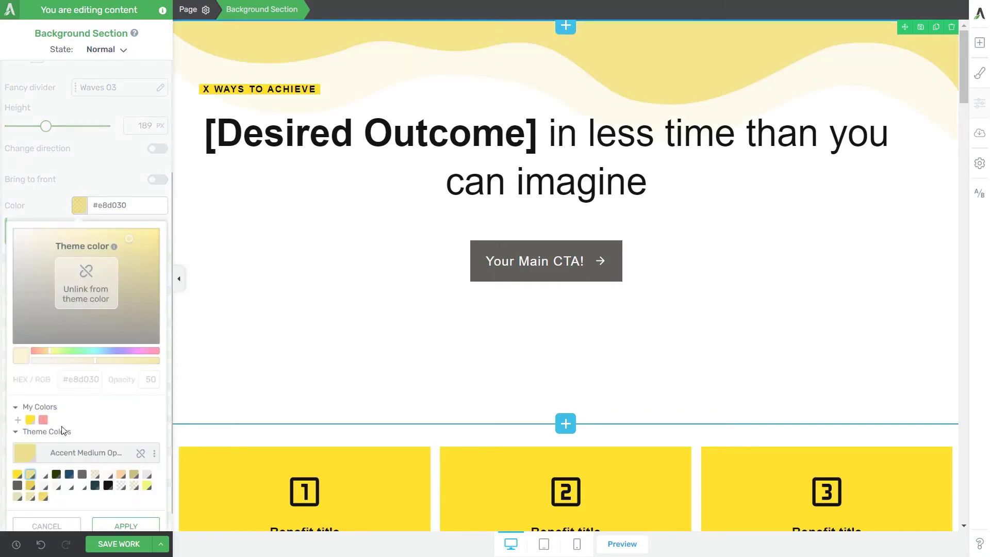
left_click(126, 526)
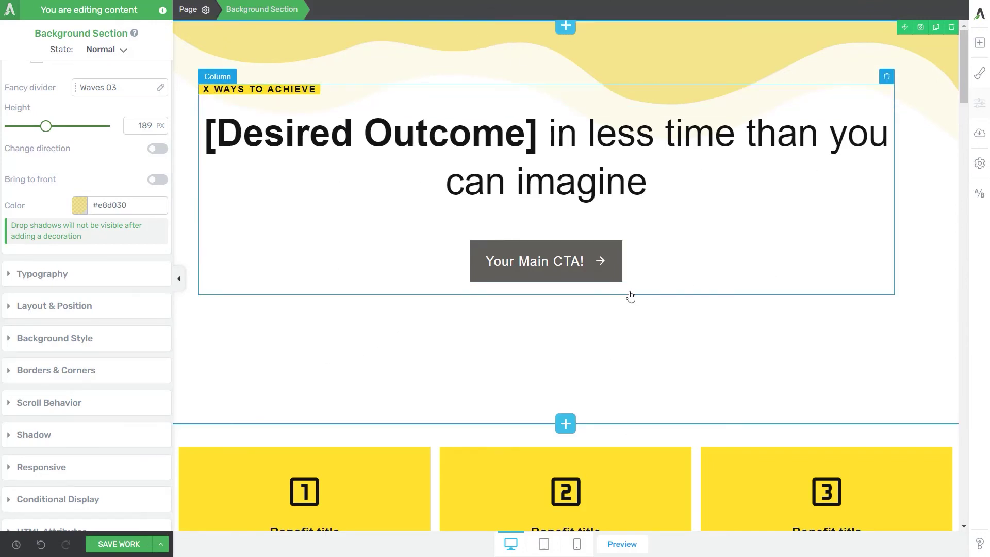
- Try the top divider at 403 px with its direction flipped, restore the direction, and try a height of 474 px
scroll(58, 258, "up", 3)
left_click_drag(46, 255, 87, 261)
left_click(159, 279)
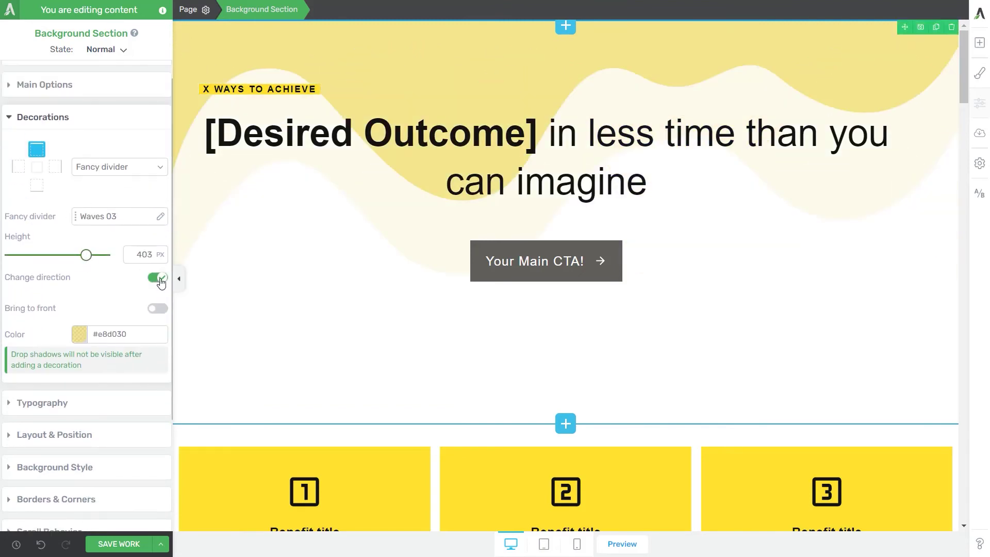
left_click(160, 280)
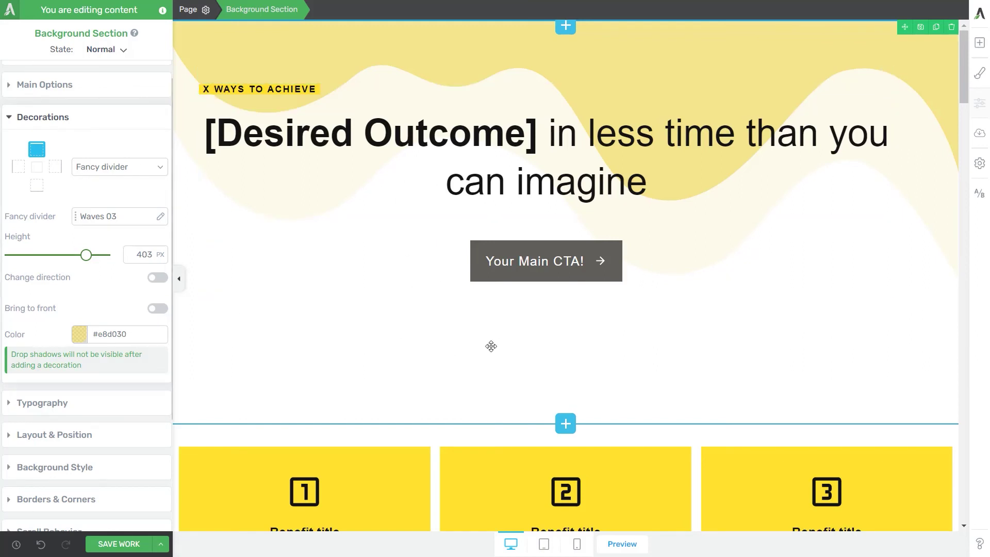
left_click_drag(86, 255, 100, 258)
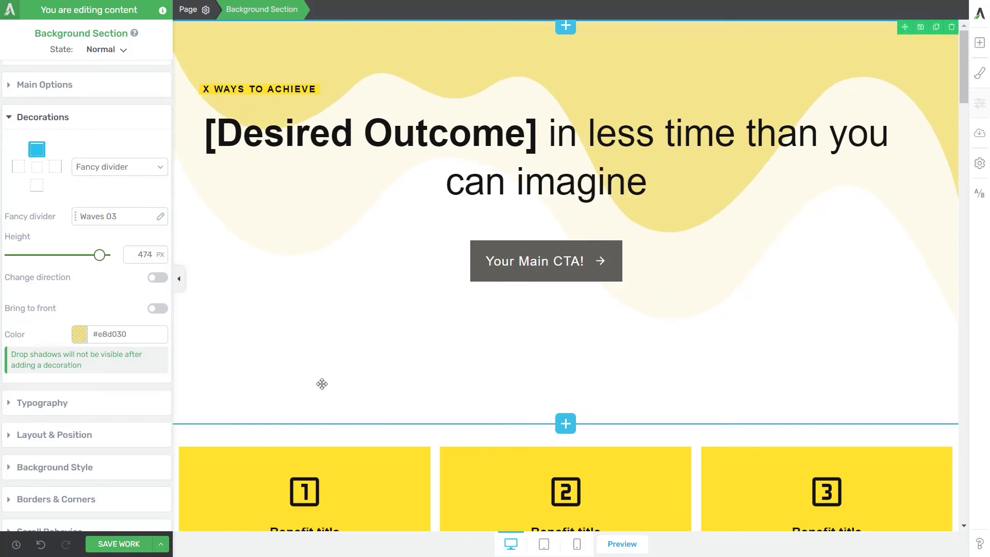
- Add the Waves 02 fancy divider decoration to the bottom edge of the headline section
left_click(37, 187)
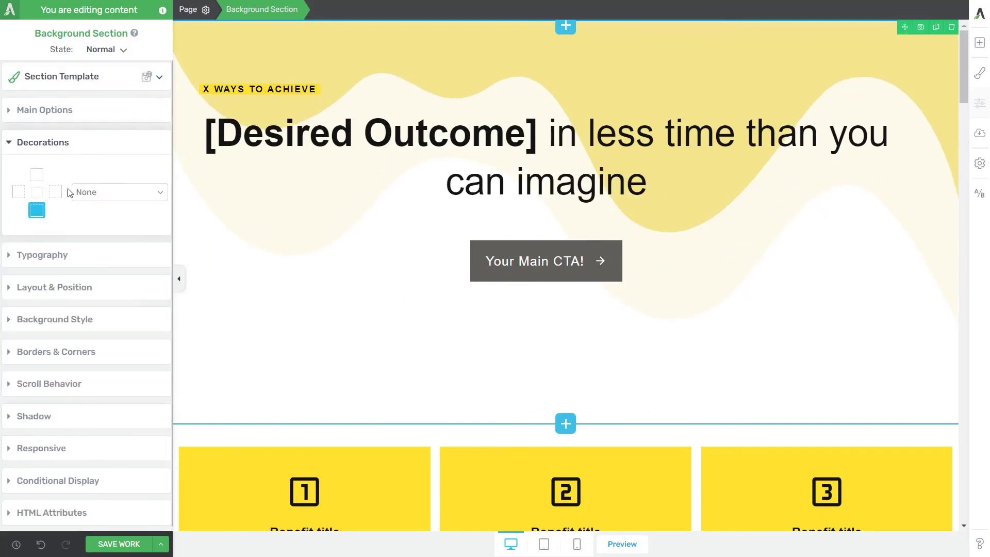
left_click(106, 193)
left_click(104, 247)
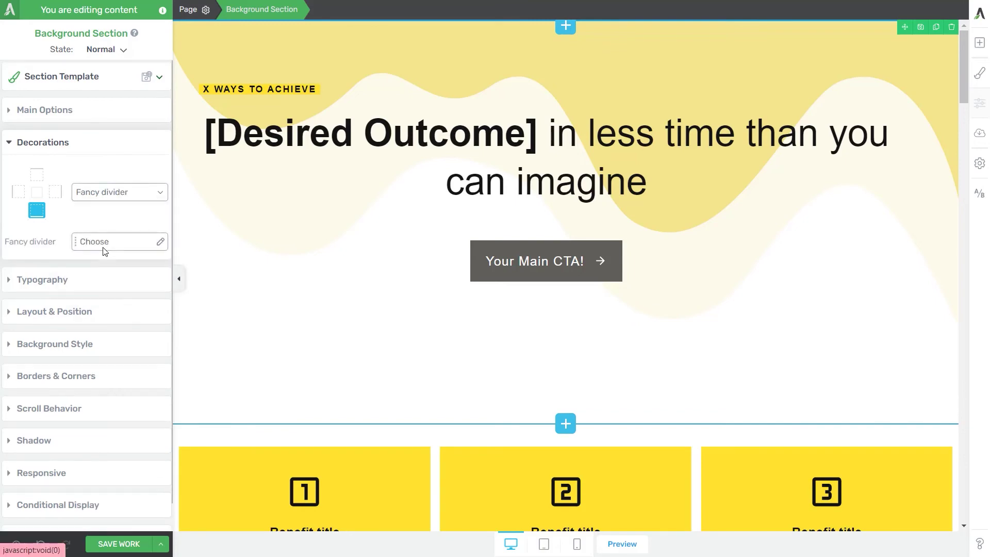
left_click(121, 245)
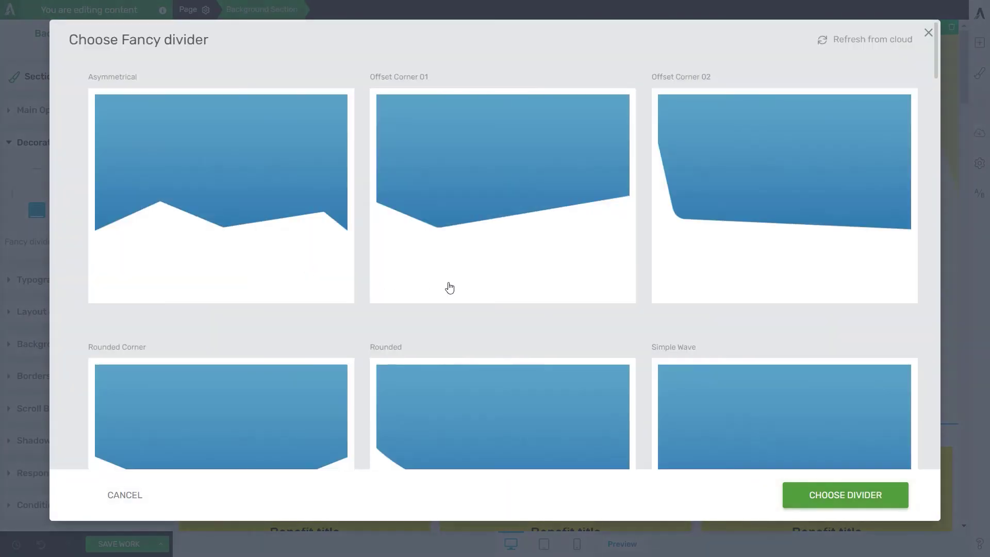
scroll(514, 342, "down", 7)
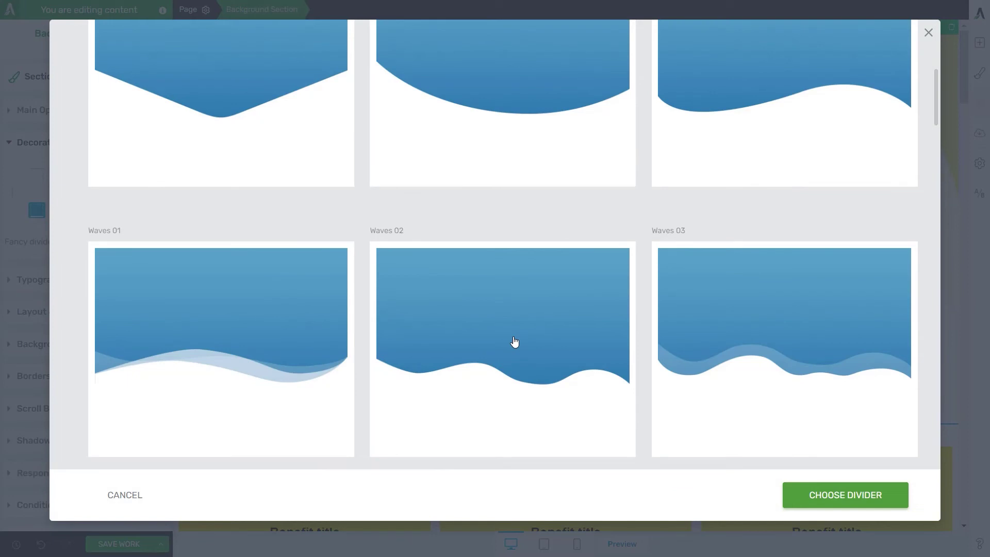
scroll(514, 341, "down", 5)
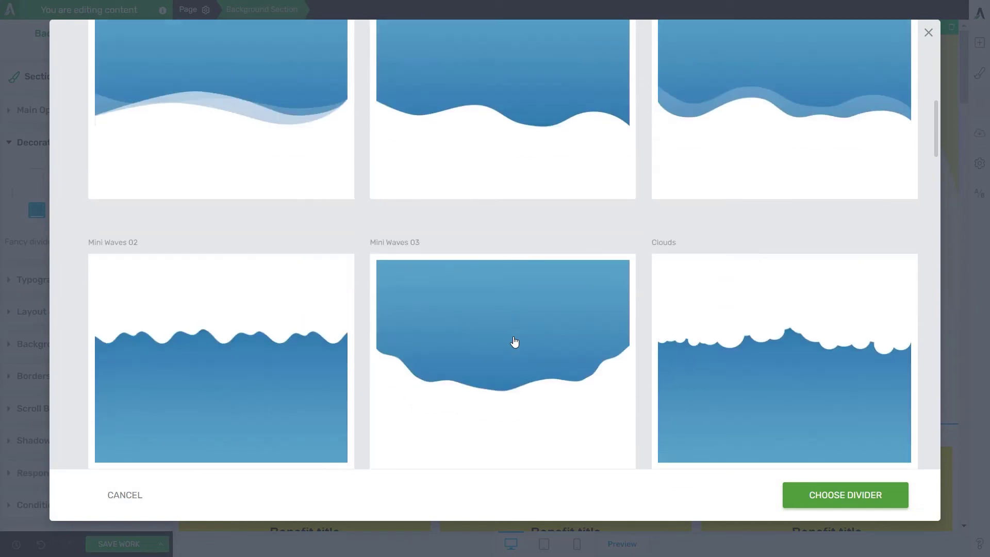
left_click(498, 149)
left_click(822, 493)
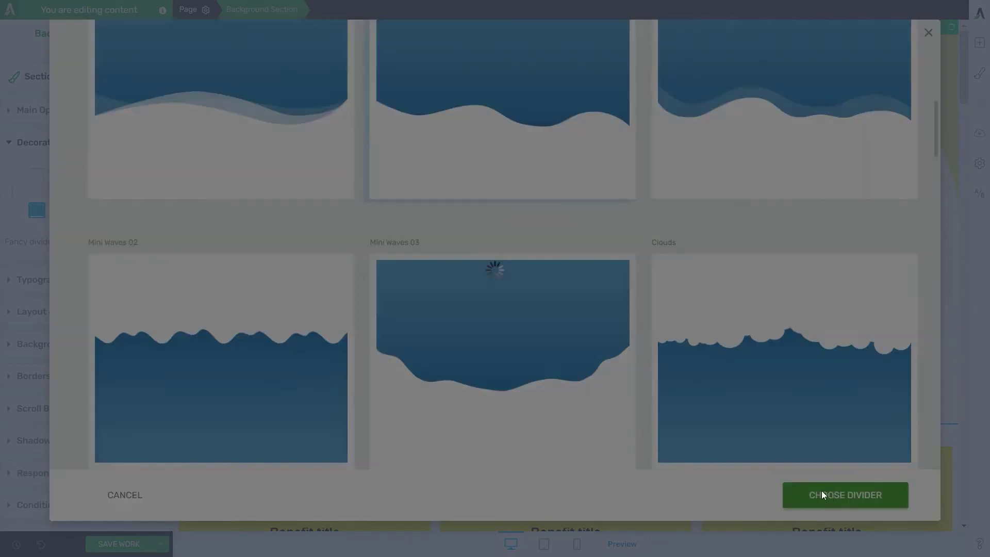
- Color the headline section's bottom divider with the saved yellow #ffe32e
left_click(81, 358)
scroll(61, 398, "down", 1)
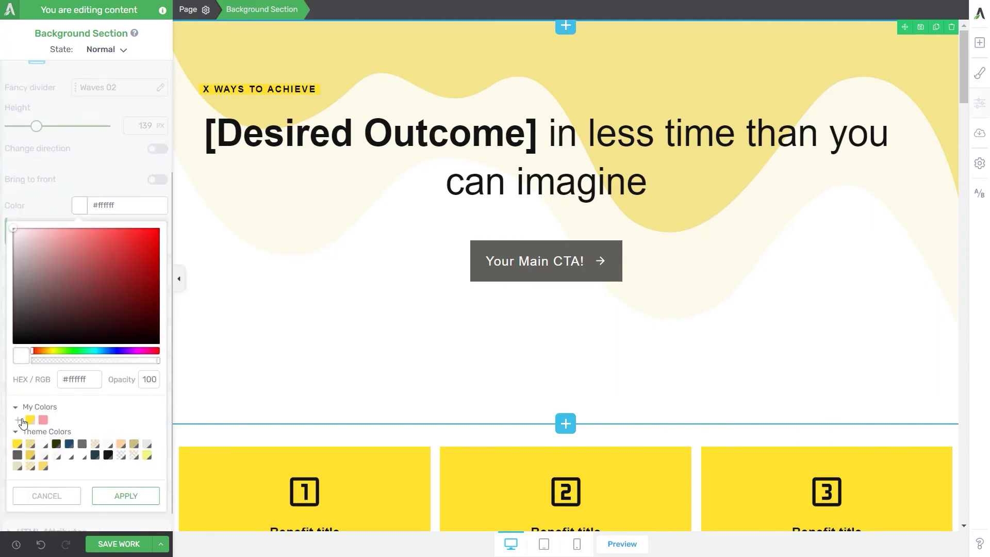
left_click(29, 419)
left_click(126, 526)
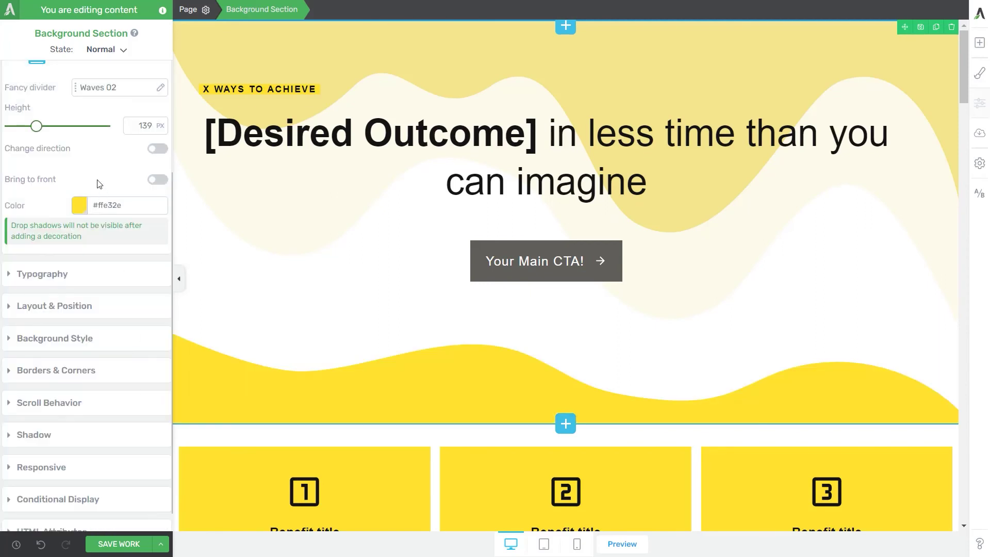
- Make the two dividers overlap, with the top one at 452 px, and flip the top divider's direction and bring it to the front
left_click_drag(45, 132, 106, 135)
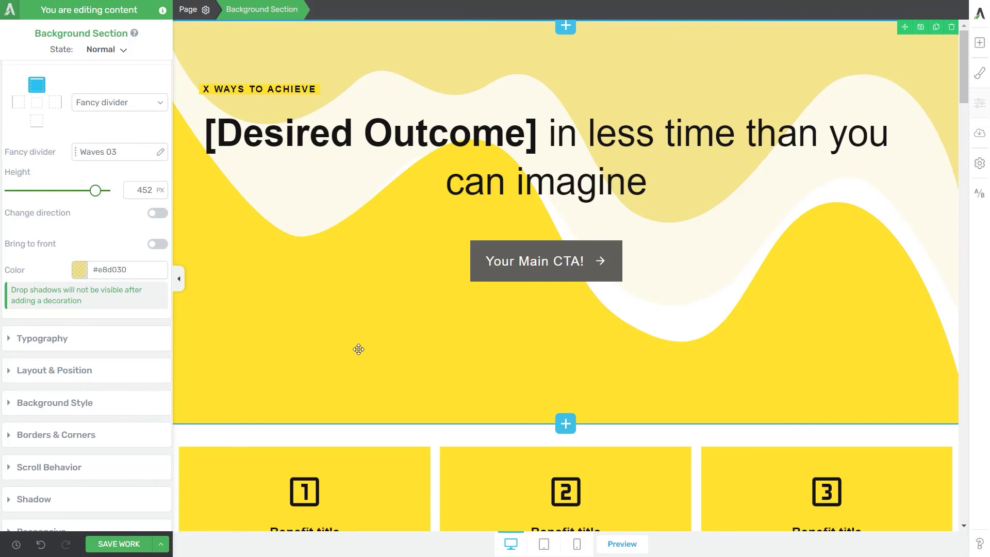
left_click(156, 213)
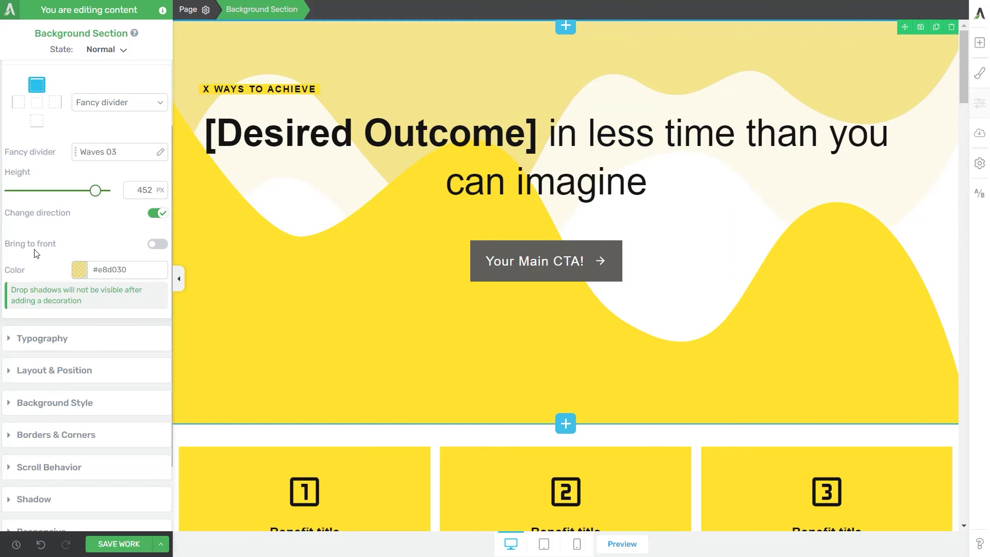
left_click(156, 245)
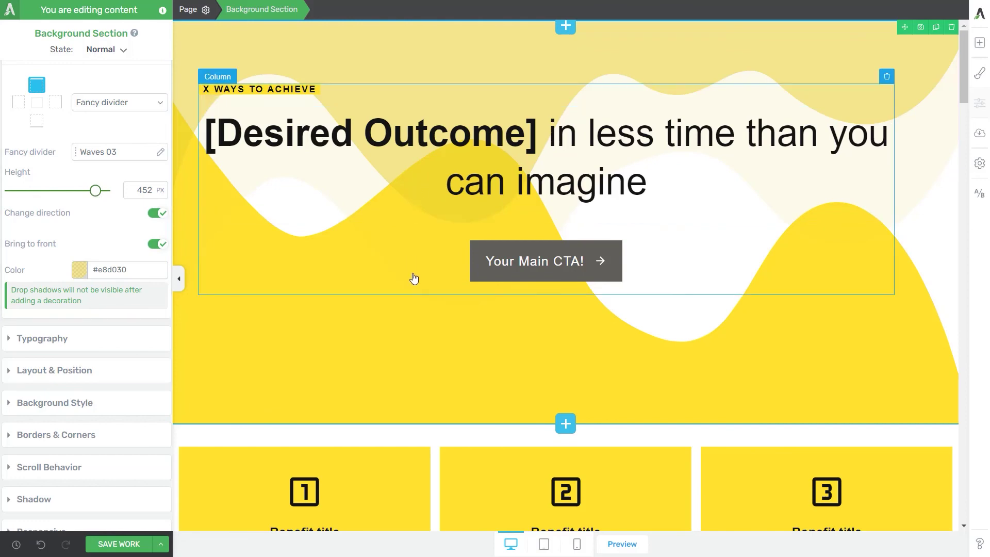
- Reduce the top divider's height and set the bottom divider's height to 258 px
left_click_drag(96, 191, 58, 194)
left_click(38, 121)
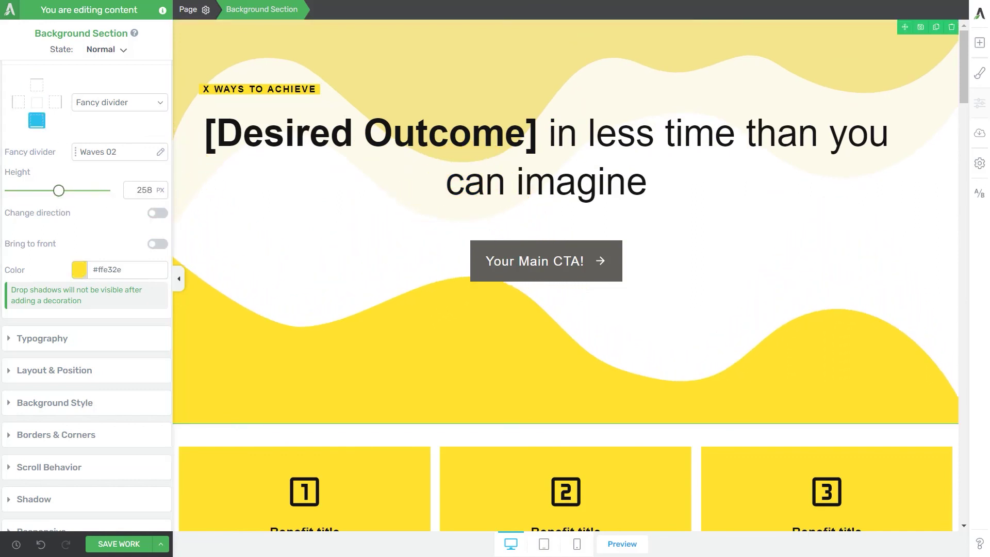